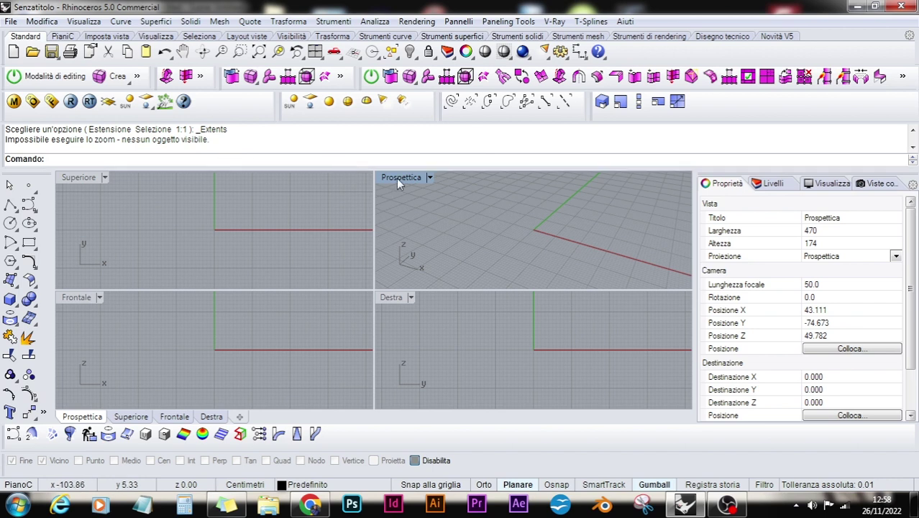
# Draw a cube on the grid in the maximized Superiore view, using the base width as its height.
pyautogui.click(79, 178)
pyautogui.doubleClick(78, 176)
pyautogui.scroll(-5, 455, 274)
pyautogui.click(10, 299)
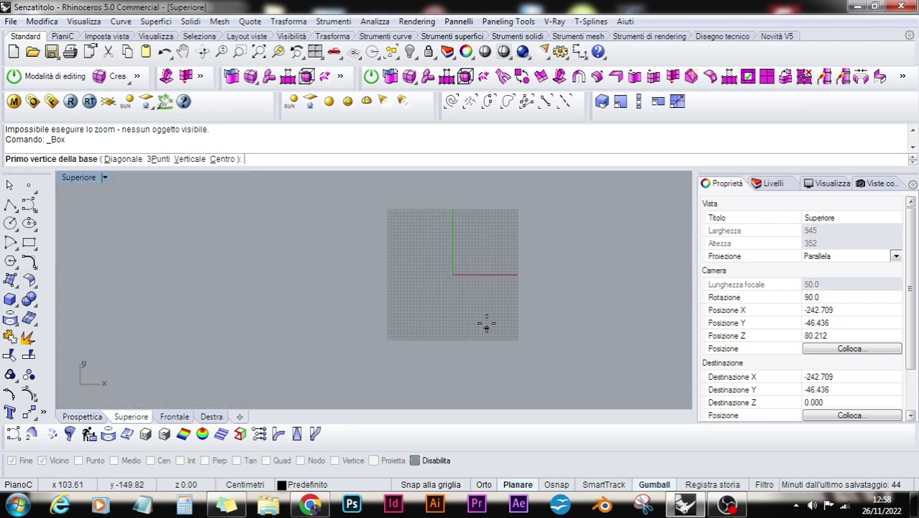
pyautogui.click(376, 257)
pyautogui.click(426, 308)
pyautogui.press('Return')
# Duplicate the cube and move the copy along X, leaving a gap between the two cubes.
pyautogui.hotkey('ctrl', 'c')
pyautogui.hotkey('ctrl', 'v')
pyautogui.moveTo(434, 285); pyautogui.dragTo(517, 285)
# Draw a box elongated along Y on the negative X side of the cubes, about as tall as they are.
pyautogui.click(10, 299)
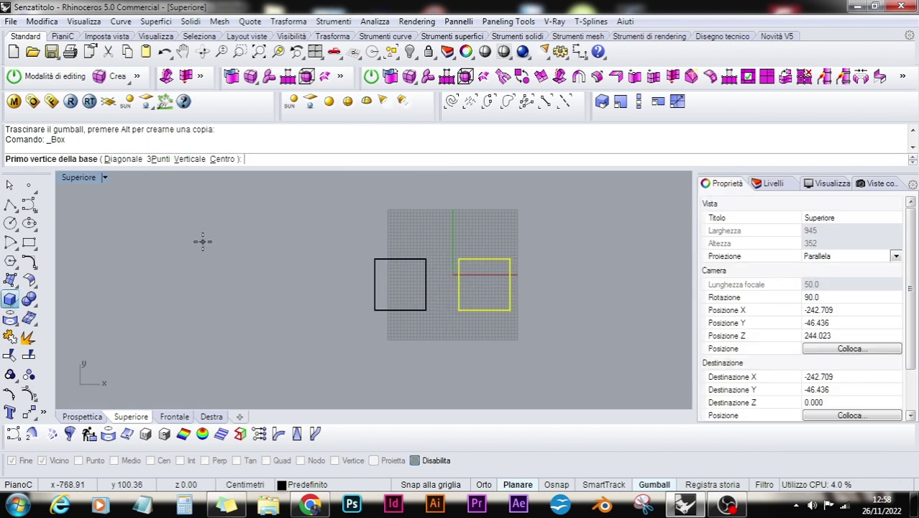
pyautogui.click(239, 194)
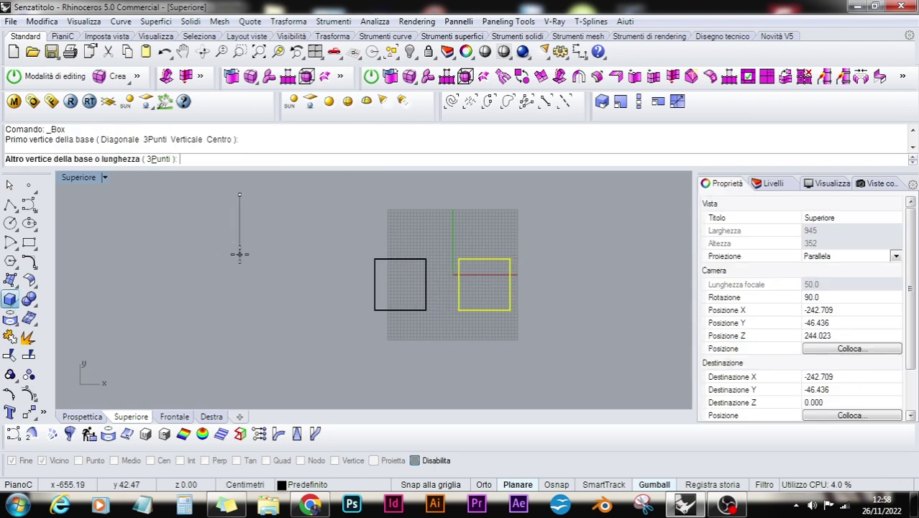
pyautogui.click(294, 361)
pyautogui.click(174, 416)
pyautogui.scroll(-3, 490, 291)
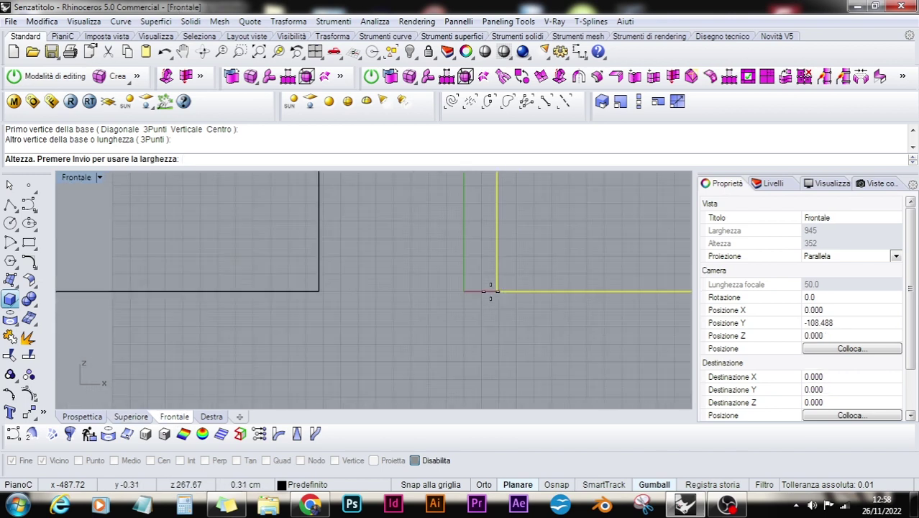
pyautogui.scroll(-2, 490, 291)
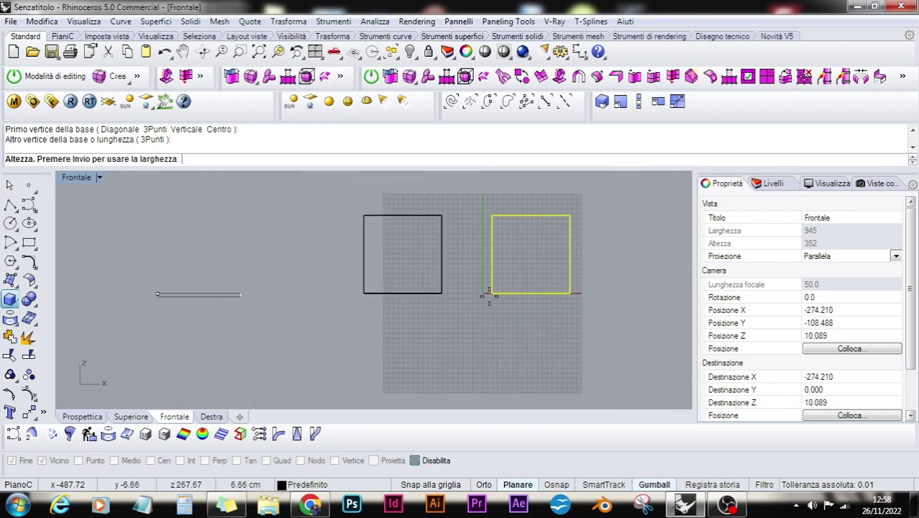
pyautogui.click(311, 213)
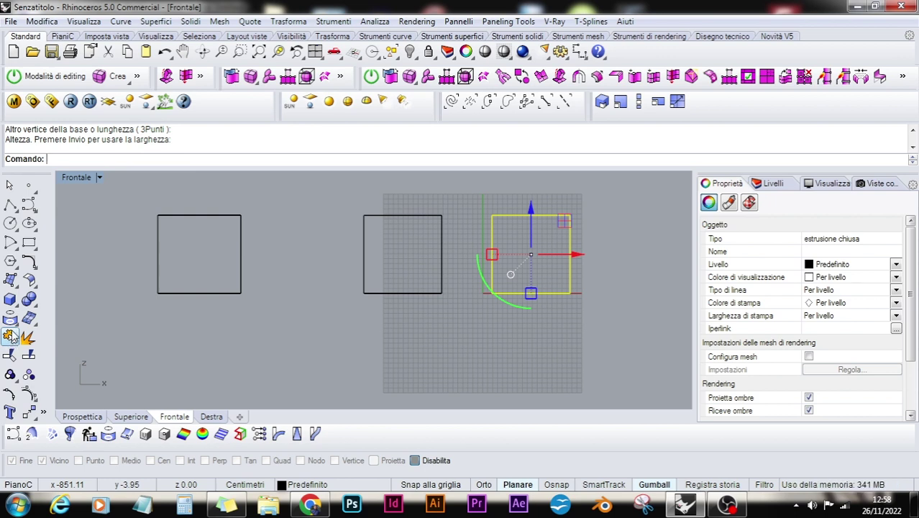
# Draw a vertical plane in the Frontale view, larger than the elongated box's profile and cutting across it, and inspect the arrangement in perspective.
pyautogui.click(11, 281)
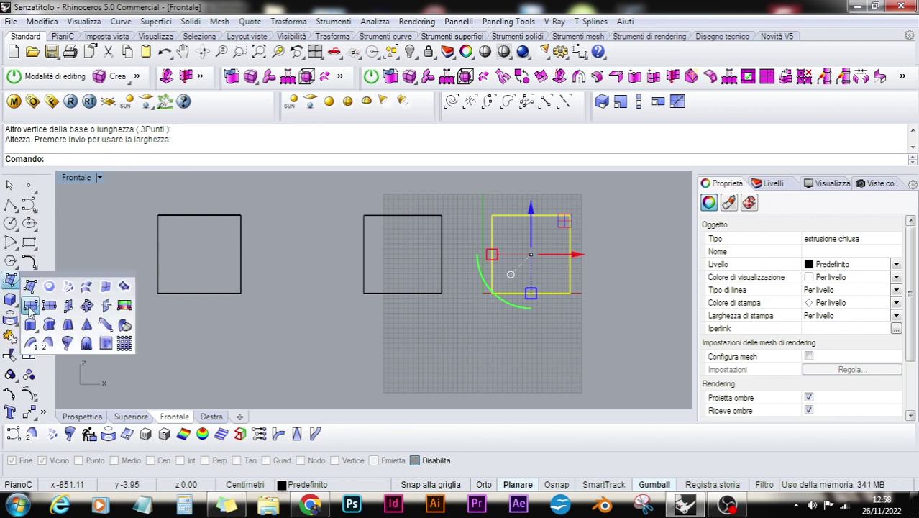
pyautogui.click(30, 306)
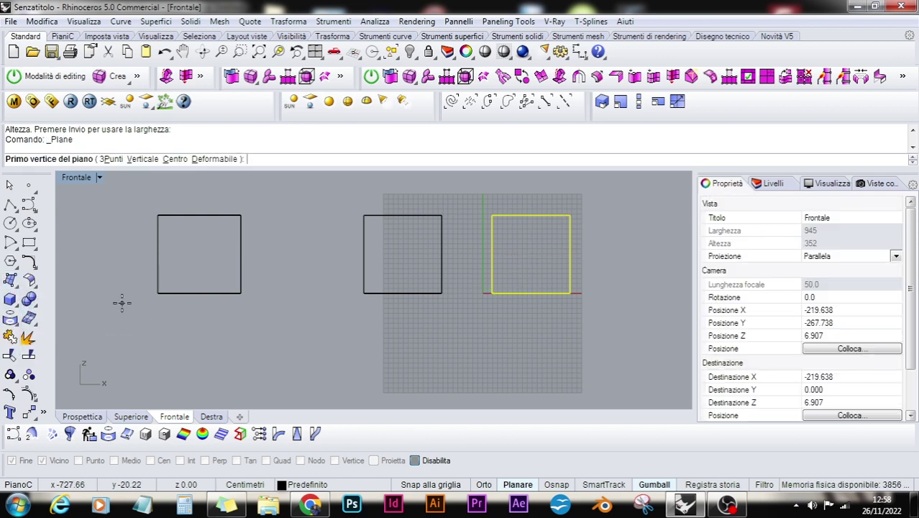
pyautogui.click(85, 340)
pyautogui.click(316, 179)
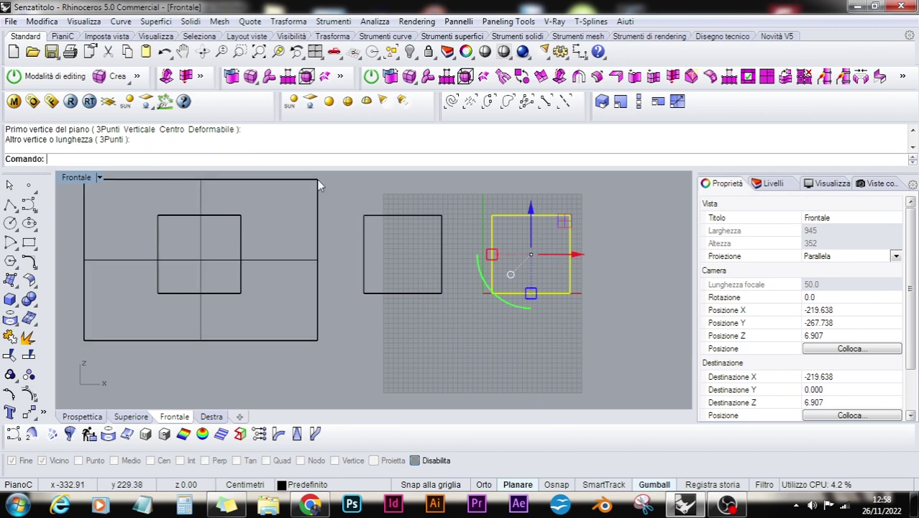
pyautogui.click(131, 416)
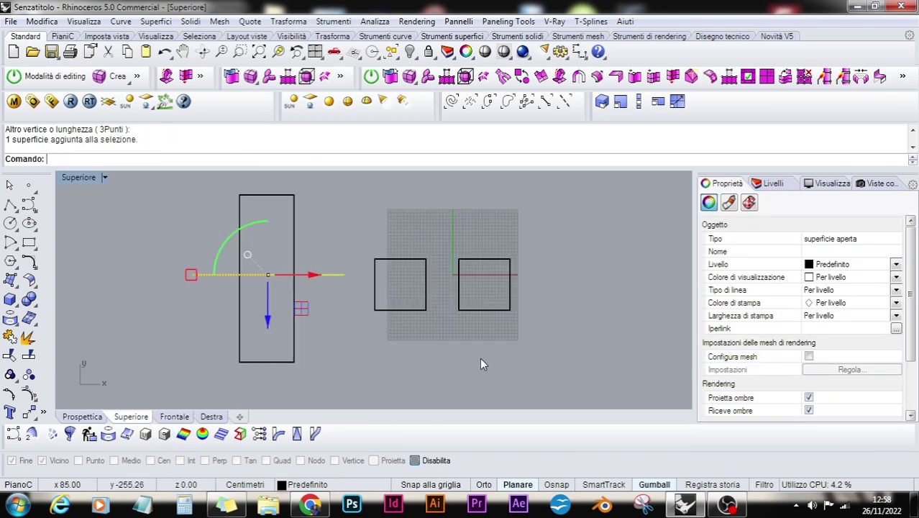
pyautogui.click(174, 349)
pyautogui.click(82, 416)
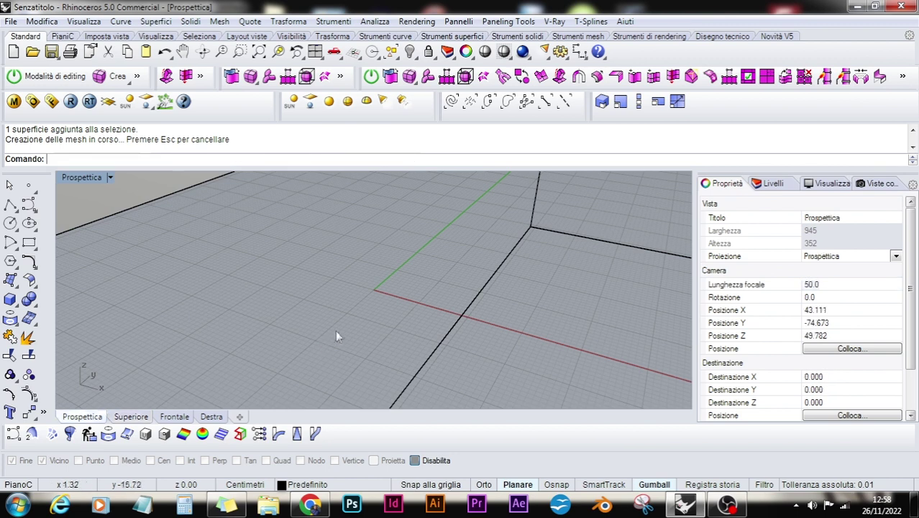
pyautogui.scroll(-8, 393, 298)
pyautogui.moveTo(346, 315); pyautogui.dragTo(375, 257, button='right')
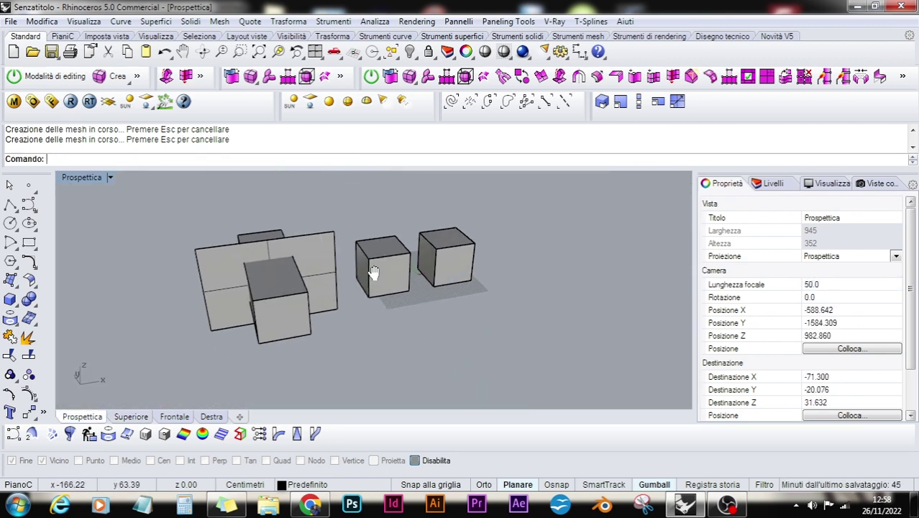
# Draw a long box spanning the back of both cubes and raise it so it overlaps their upper part.
pyautogui.click(128, 417)
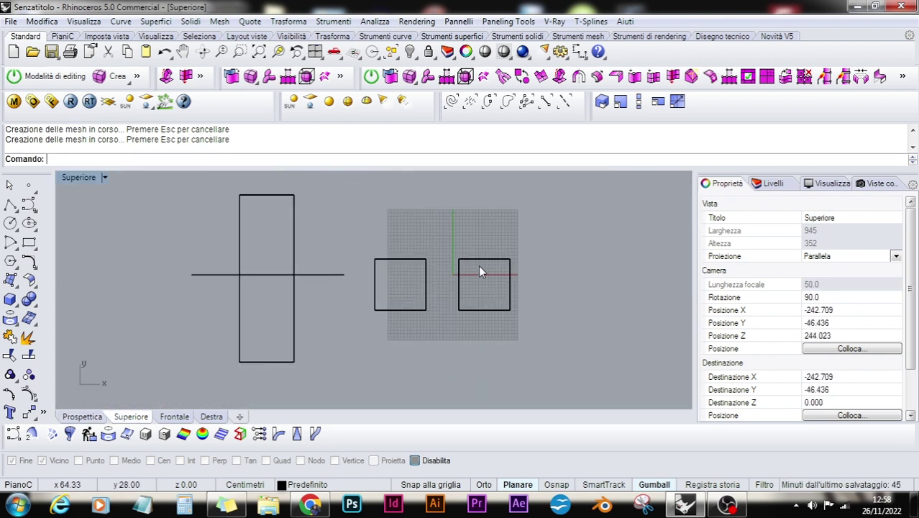
pyautogui.click(9, 301)
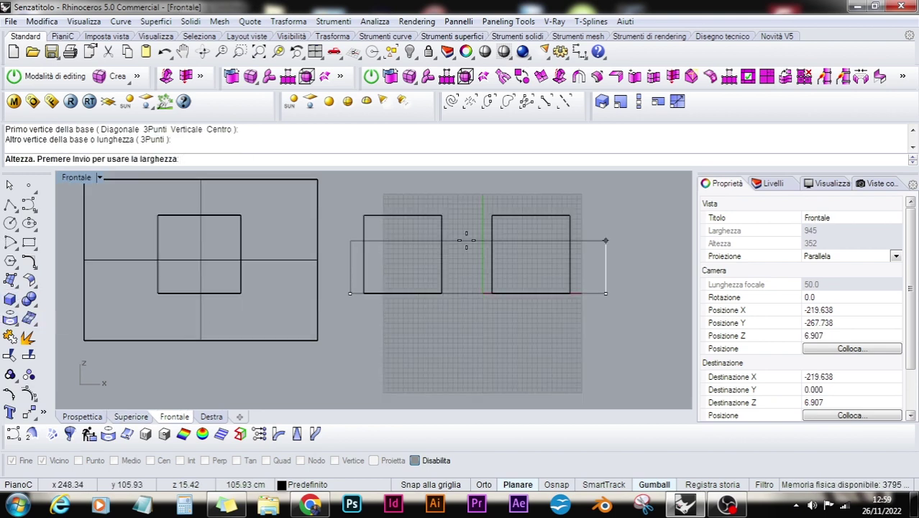
pyautogui.click(466, 239)
pyautogui.moveTo(502, 211); pyautogui.dragTo(497, 181)
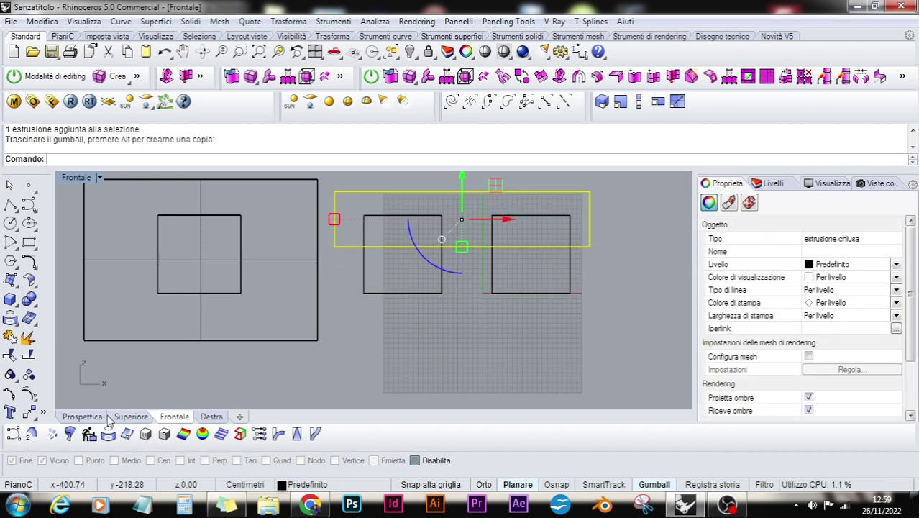
# Move the two cubes and the long box together along X, away from the box crossed by the plane.
pyautogui.click(105, 417)
pyautogui.click(430, 370)
pyautogui.moveTo(430, 369); pyautogui.dragTo(427, 312, button='right')
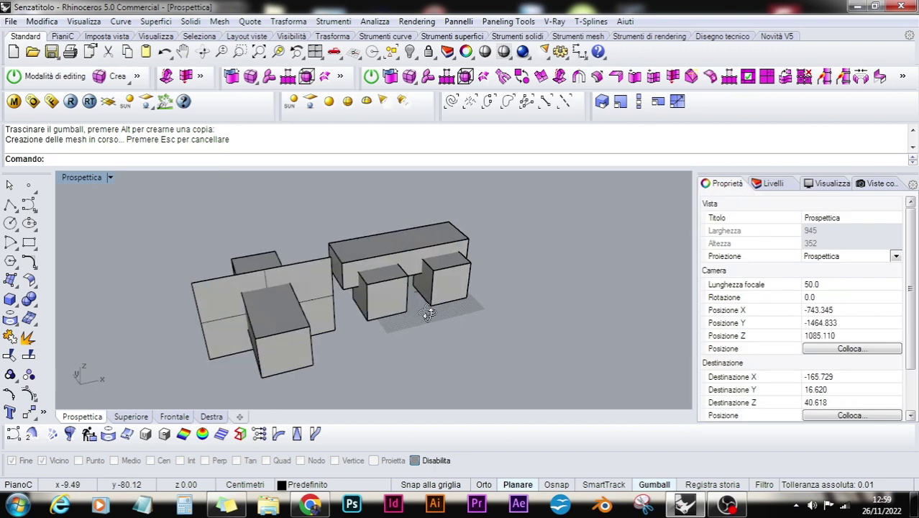
pyautogui.moveTo(370, 317); pyautogui.dragTo(369, 312)
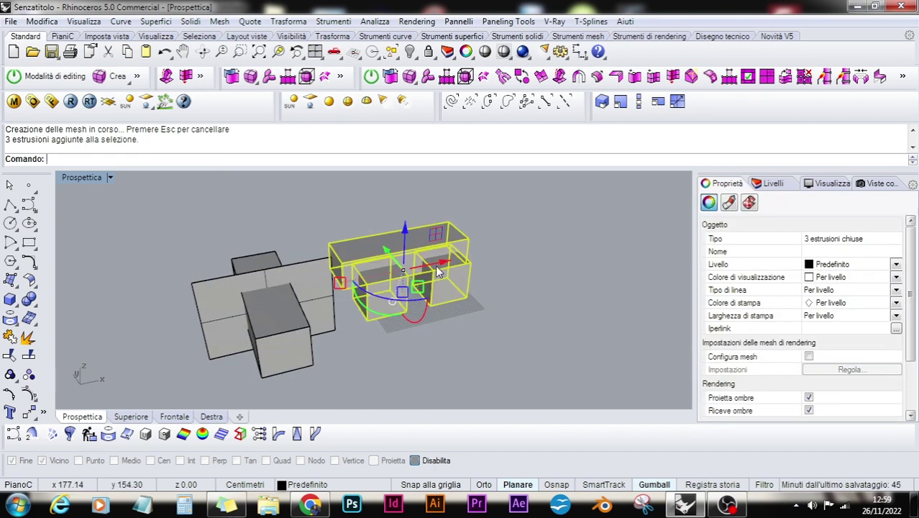
pyautogui.moveTo(438, 272); pyautogui.dragTo(529, 268)
pyautogui.click(502, 349)
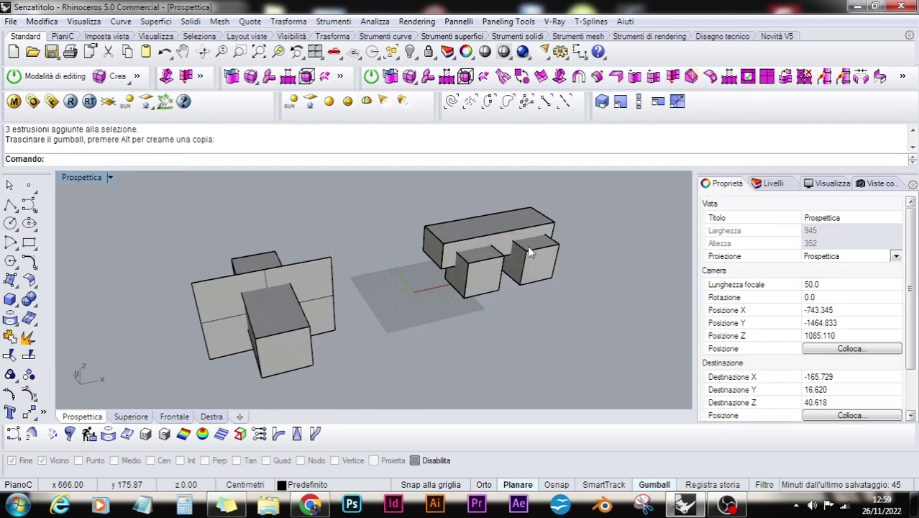
# Explode the cube nearest the grid origin and check that its faces can be selected individually.
pyautogui.scroll(3, 533, 248)
pyautogui.keyDown('shift'); pyautogui.moveTo(533, 243); pyautogui.dragTo(460, 275, button='right'); pyautogui.keyUp('shift')
pyautogui.keyDown('shift'); pyautogui.moveTo(379, 307); pyautogui.dragTo(415, 291, button='right'); pyautogui.keyUp('shift')
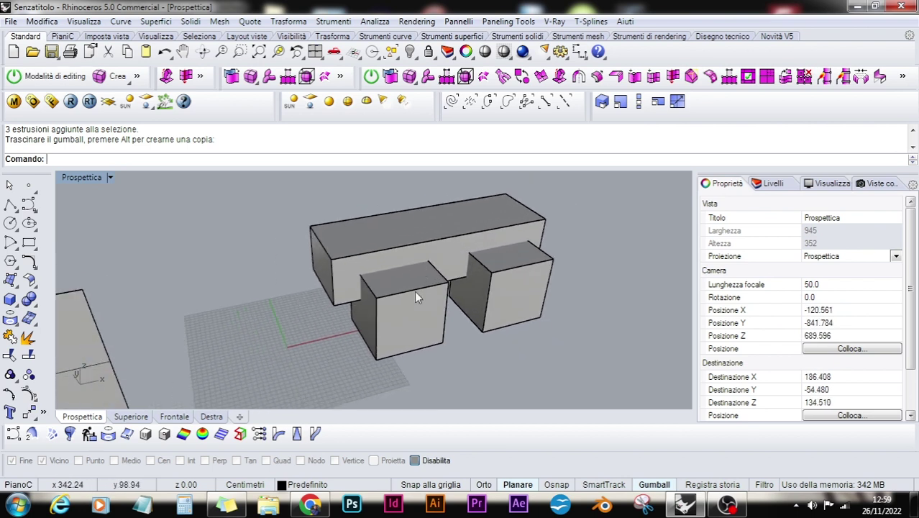
pyautogui.click(379, 309)
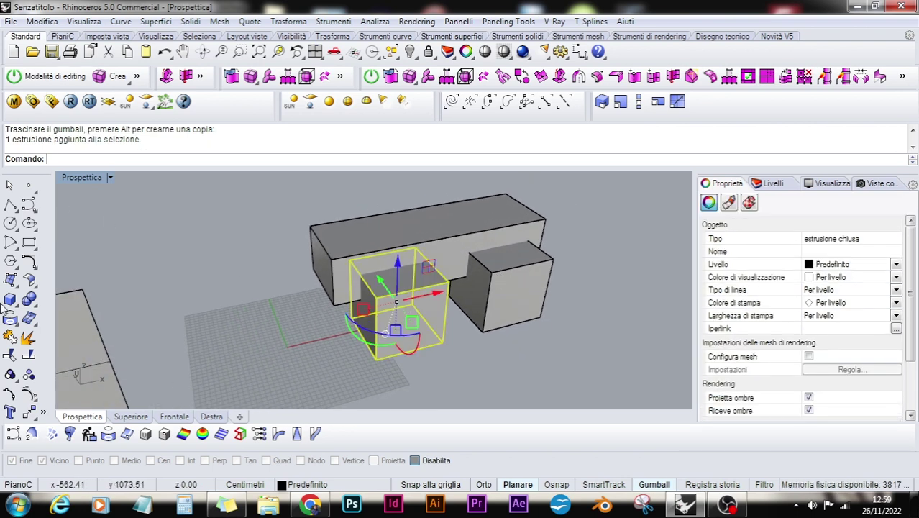
pyautogui.click(28, 355)
pyautogui.click(432, 315)
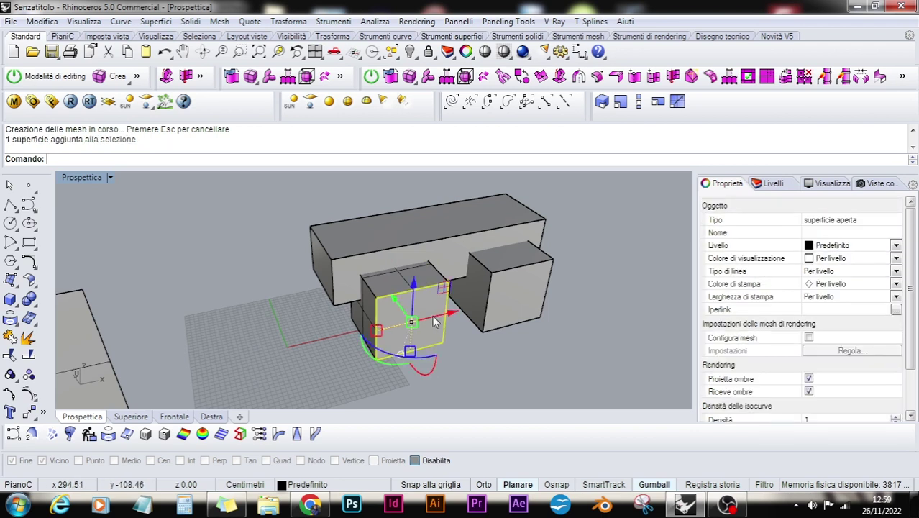
pyautogui.click(392, 277)
pyautogui.click(363, 338)
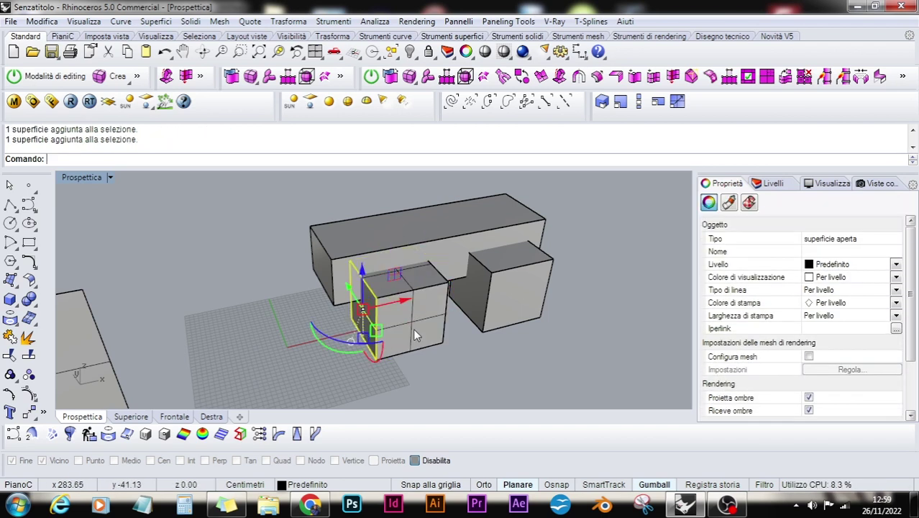
pyautogui.click(418, 332)
pyautogui.click(389, 363)
# Copy the long box behind the cubes to the clipboard.
pyautogui.moveTo(390, 363); pyautogui.dragTo(330, 270, button='right')
pyautogui.click(330, 270)
pyautogui.moveTo(102, 281); pyautogui.dragTo(341, 301, button='right')
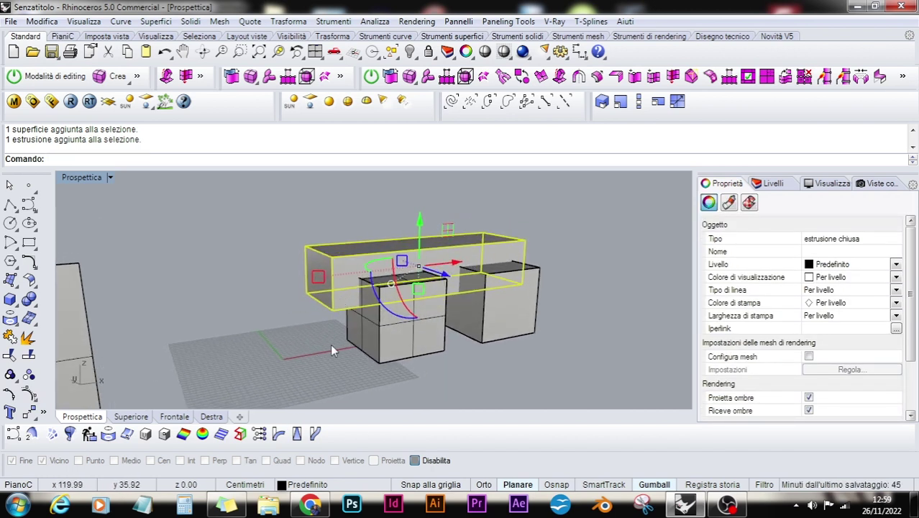
pyautogui.hotkey('ctrl', 'c')
pyautogui.click(524, 343)
# Subtract the long box from the unexploded cube with a Boolean difference and inspect the result.
pyautogui.scroll(2, 438, 297)
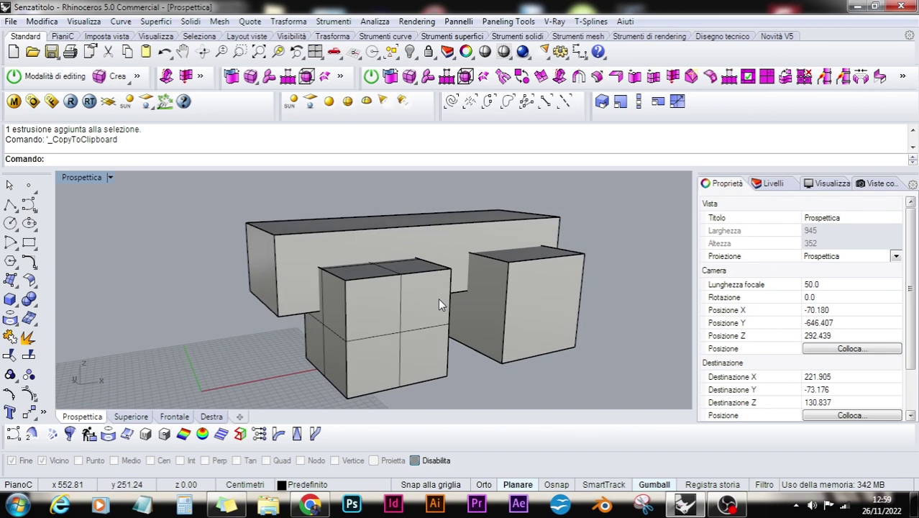
pyautogui.click(33, 307)
pyautogui.moveTo(87, 296); pyautogui.dragTo(114, 214)
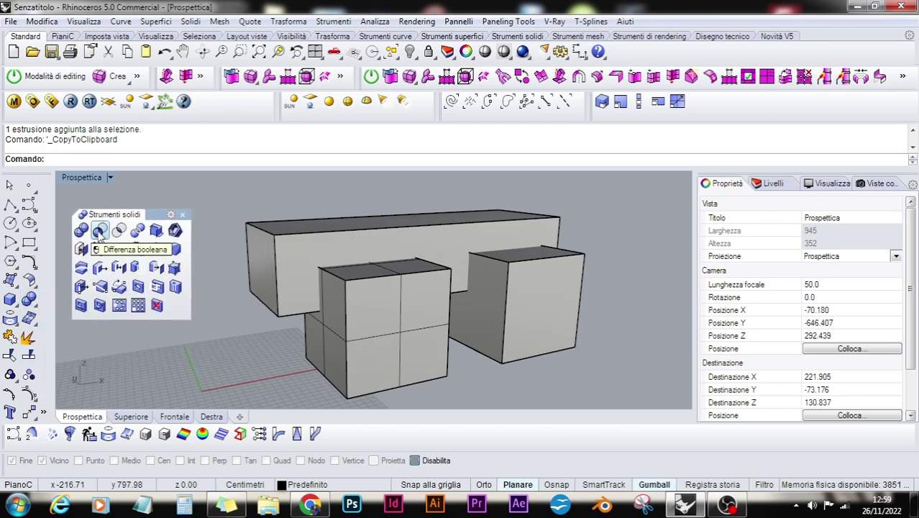
pyautogui.click(99, 234)
pyautogui.click(538, 324)
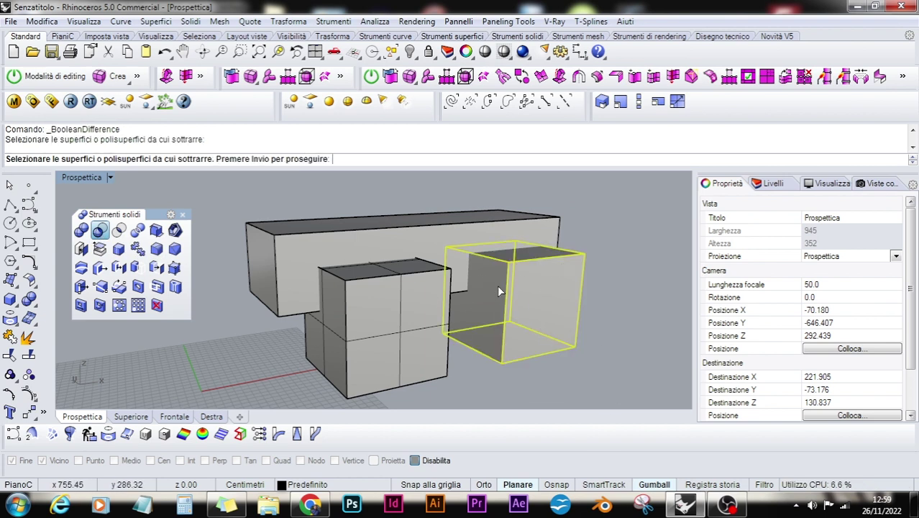
pyautogui.press('Return')
pyautogui.click(401, 232)
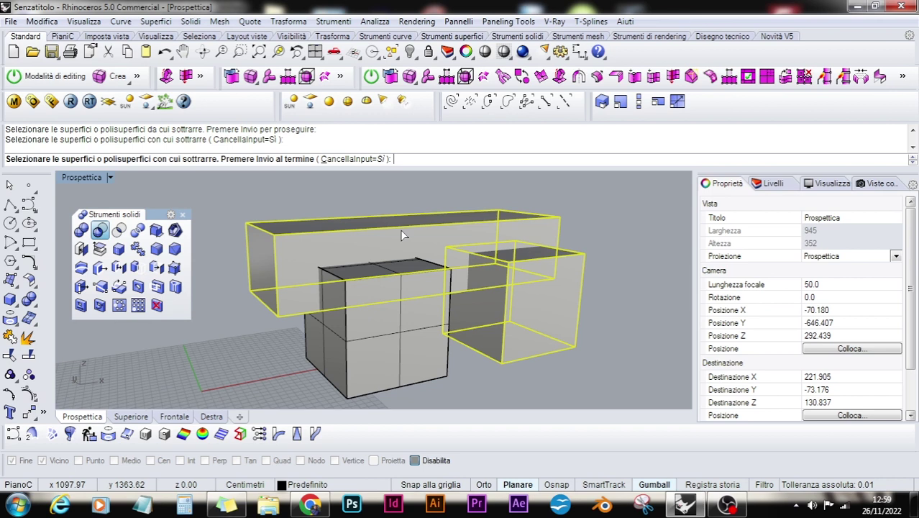
pyautogui.press('Return')
pyautogui.moveTo(366, 271); pyautogui.dragTo(486, 294, button='right')
pyautogui.scroll(-3, 486, 293)
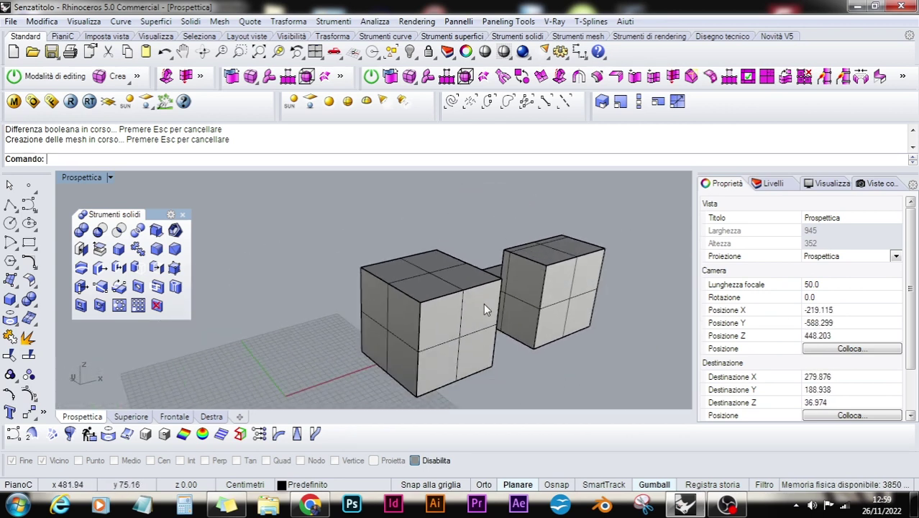
# Paste the long box back in place across both cubes.
pyautogui.hotkey('ctrl', 'v')
pyautogui.click(476, 392)
pyautogui.moveTo(386, 273); pyautogui.dragTo(386, 344, button='right')
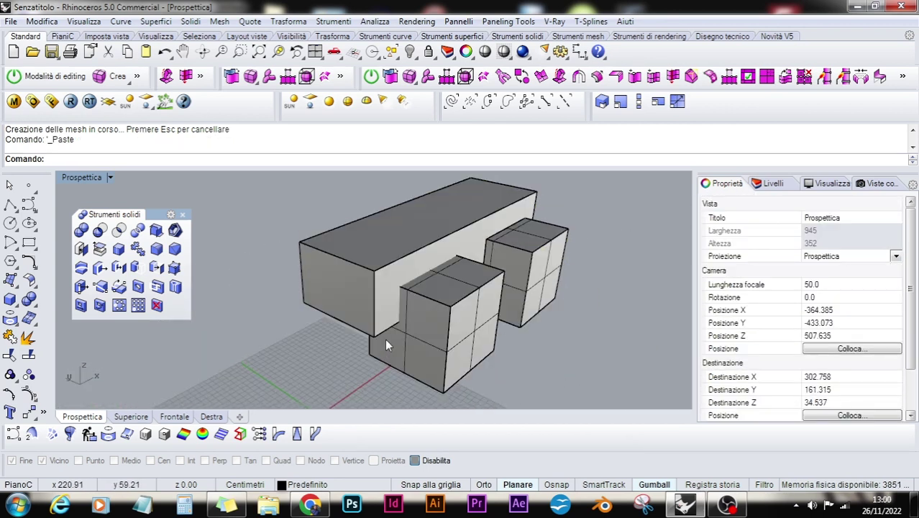
pyautogui.click(408, 321)
pyautogui.press('Escape')
pyautogui.moveTo(409, 318); pyautogui.dragTo(417, 293, button='right')
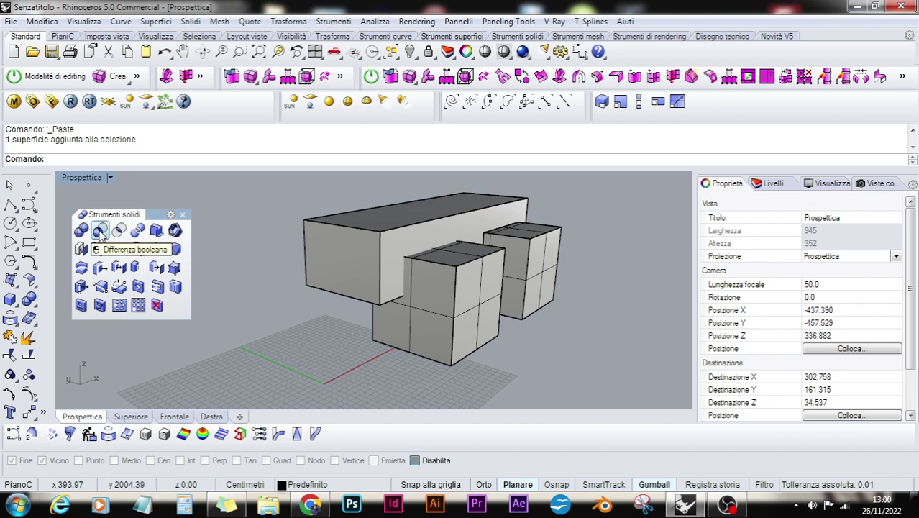
# Try to subtract the long box from the separate faces of the exploded cube with a Boolean difference.
pyautogui.click(100, 232)
pyautogui.click(424, 334)
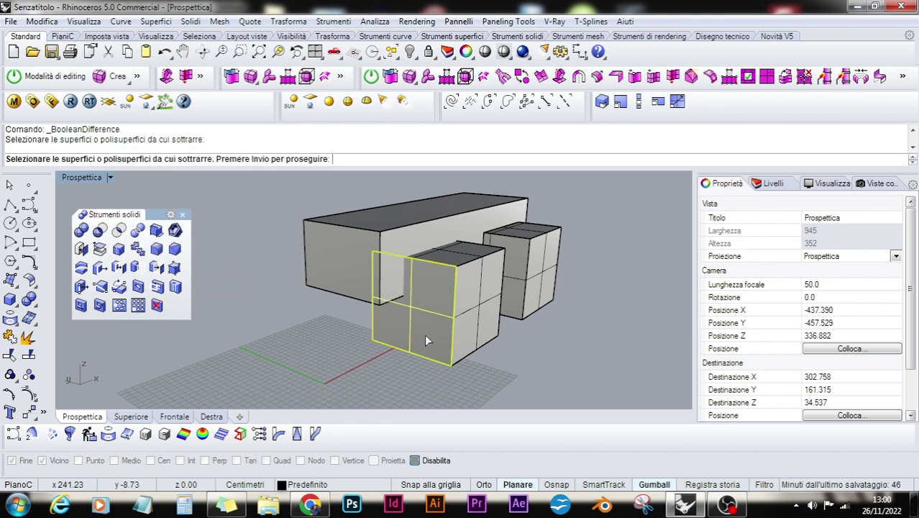
pyautogui.click(462, 264)
pyautogui.moveTo(462, 264); pyautogui.dragTo(609, 295, button='right')
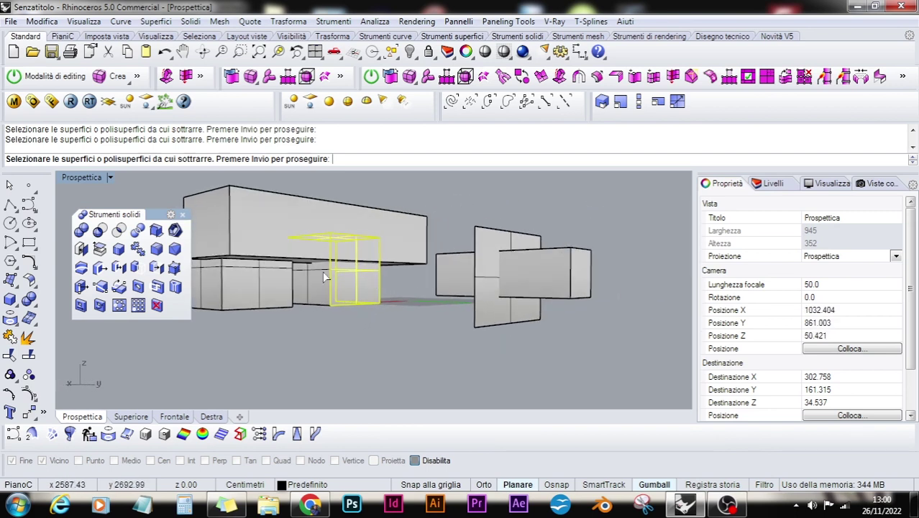
pyautogui.moveTo(467, 287); pyautogui.dragTo(429, 333, button='right')
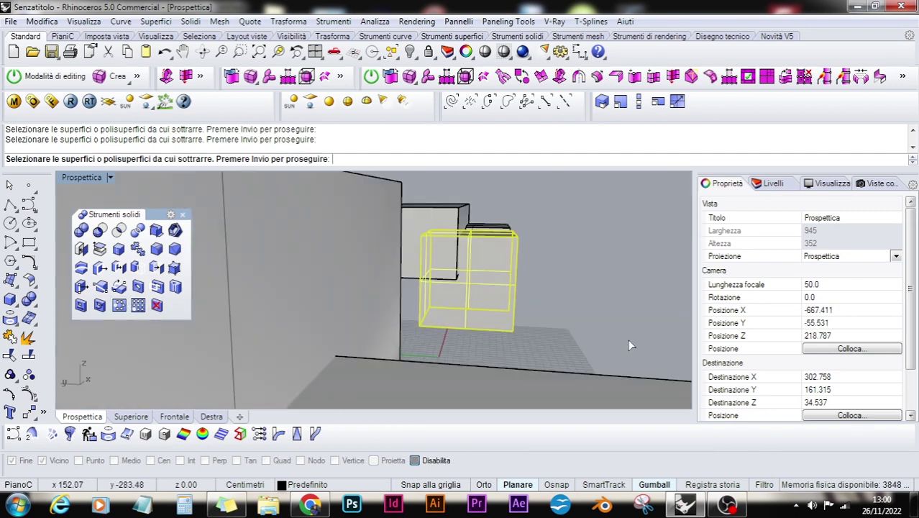
pyautogui.moveTo(630, 349); pyautogui.dragTo(519, 348, button='right')
pyautogui.press('Return')
pyautogui.click(321, 229)
pyautogui.press('Return')
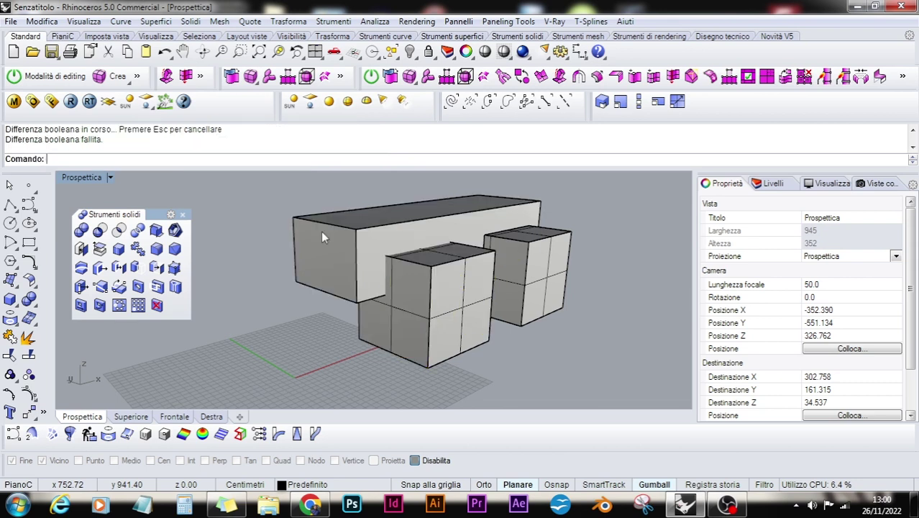
# Check the exploded cube's side and top faces as separate surfaces by selecting them individually.
pyautogui.keyDown('ctrl'); pyautogui.keyDown('shift'); pyautogui.click(392, 294); pyautogui.keyUp('shift'); pyautogui.keyUp('ctrl')
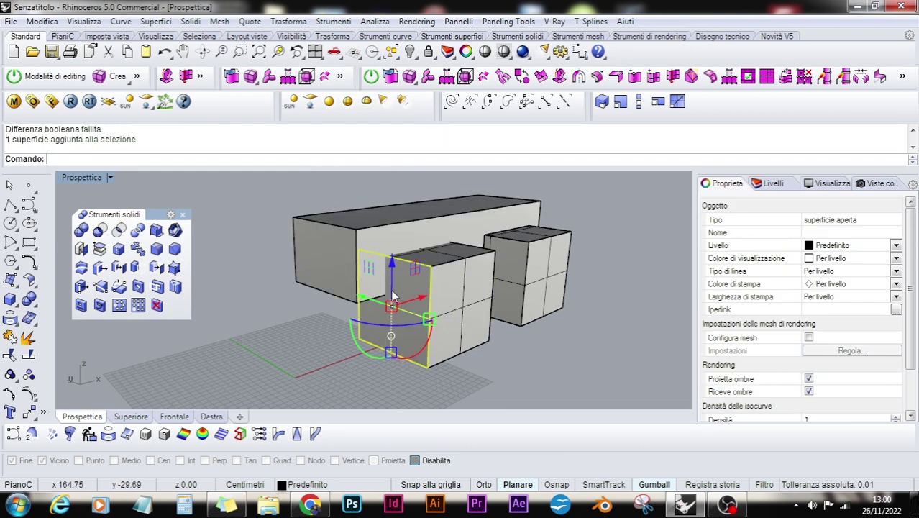
pyautogui.keyDown('ctrl'); pyautogui.keyDown('shift'); pyautogui.click(451, 257); pyautogui.keyUp('shift'); pyautogui.keyUp('ctrl')
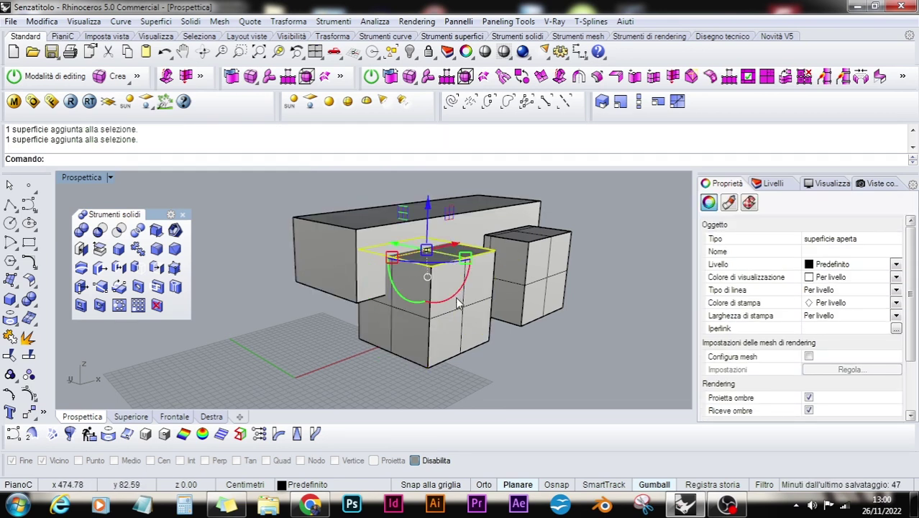
pyautogui.keyDown('ctrl'); pyautogui.keyDown('shift'); pyautogui.click(444, 334); pyautogui.keyUp('shift'); pyautogui.keyUp('ctrl')
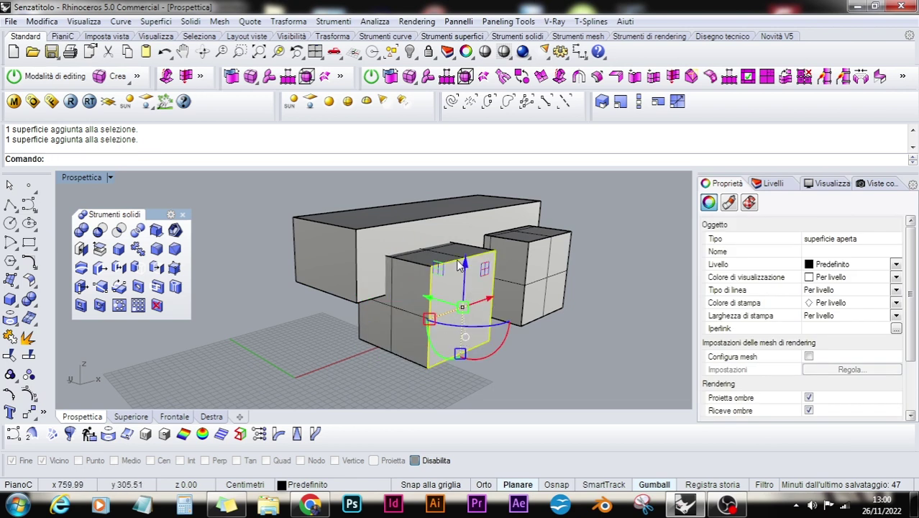
pyautogui.press('Escape')
pyautogui.scroll(3, 361, 272)
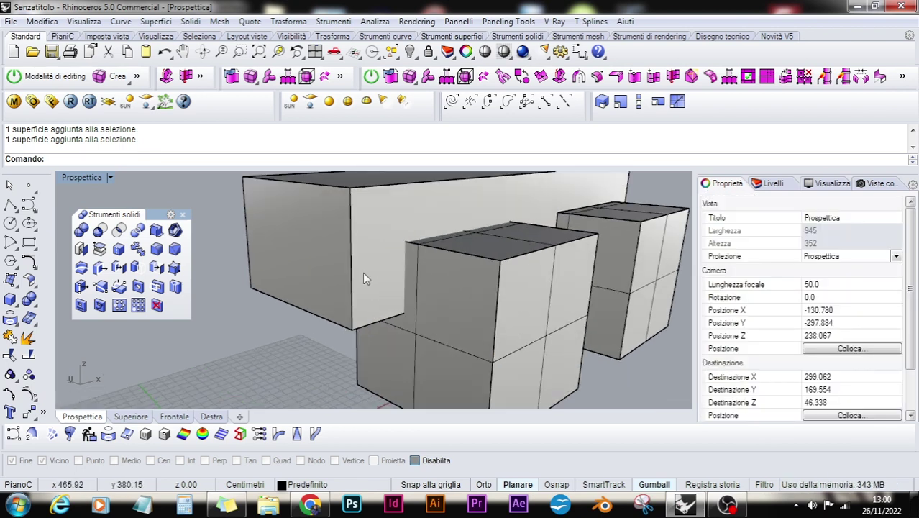
pyautogui.scroll(-5, 439, 306)
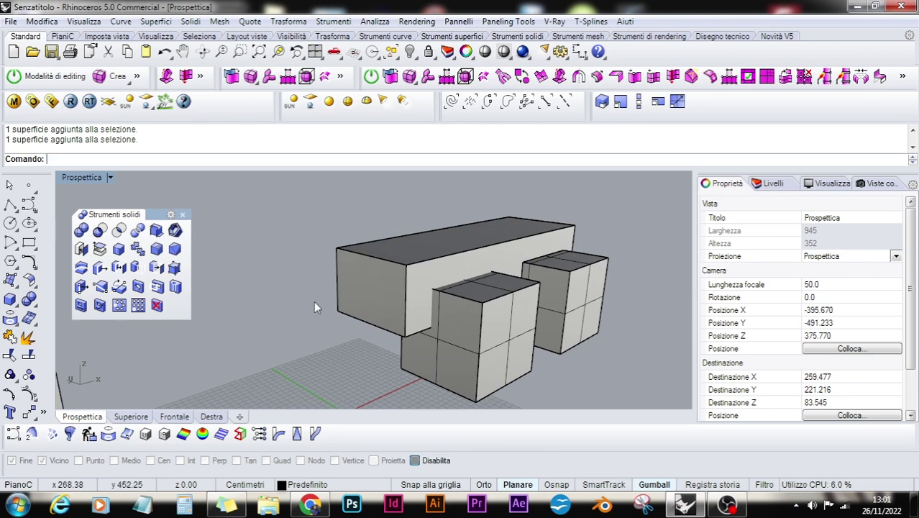
# Switch the perspective viewport to Wireframe display to expose the hidden edges of the cubes and long box.
pyautogui.click(112, 177)
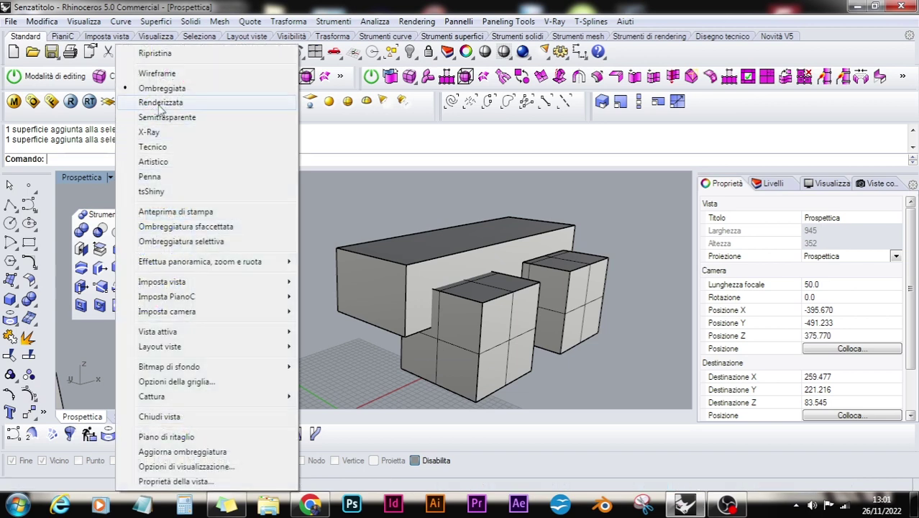
pyautogui.click(161, 74)
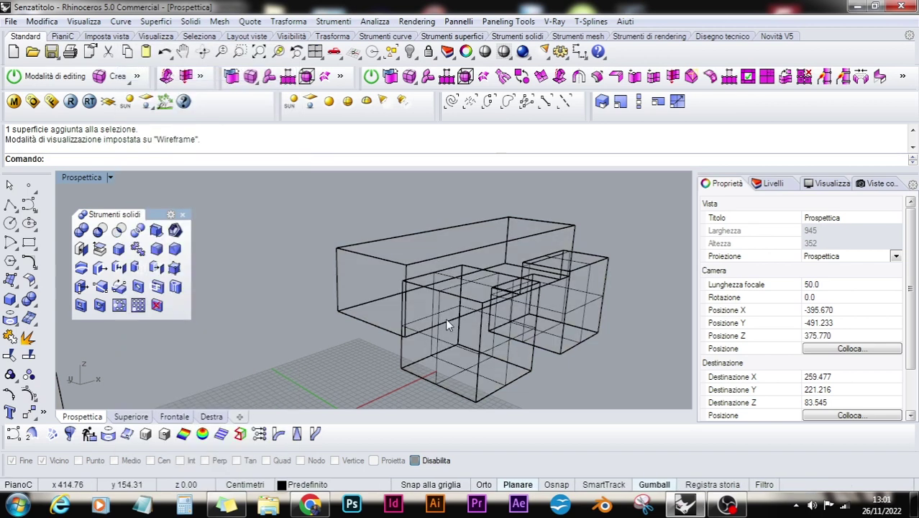
pyautogui.moveTo(453, 291); pyautogui.dragTo(430, 308, button='right')
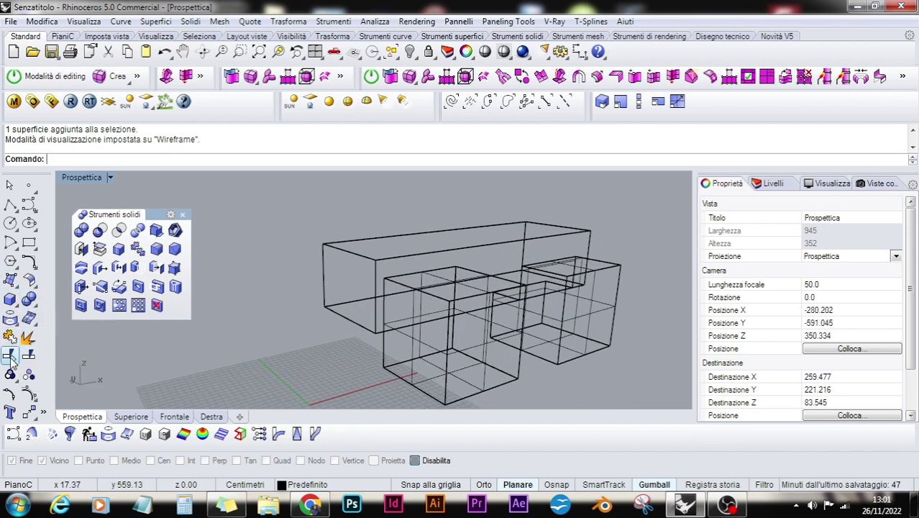
# Trim away the portions of the exploded cube's faces inside the long box, using the box as the cutting object.
pyautogui.click(9, 355)
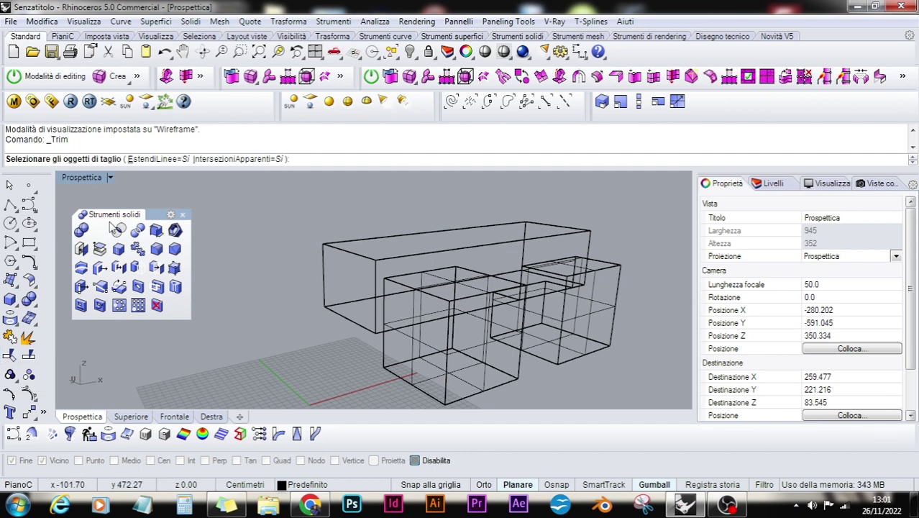
pyautogui.click(333, 248)
pyautogui.press('Return')
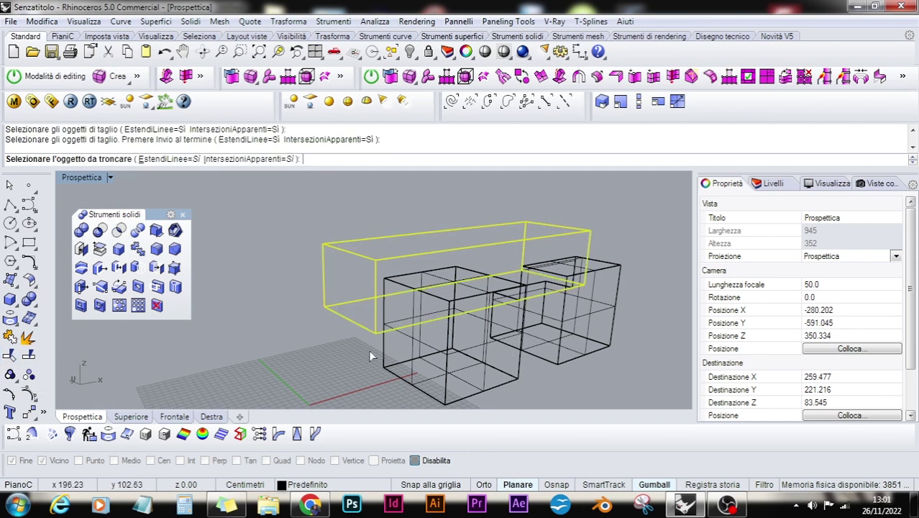
pyautogui.scroll(4, 373, 294)
pyautogui.moveTo(554, 341); pyautogui.dragTo(466, 249, button='right')
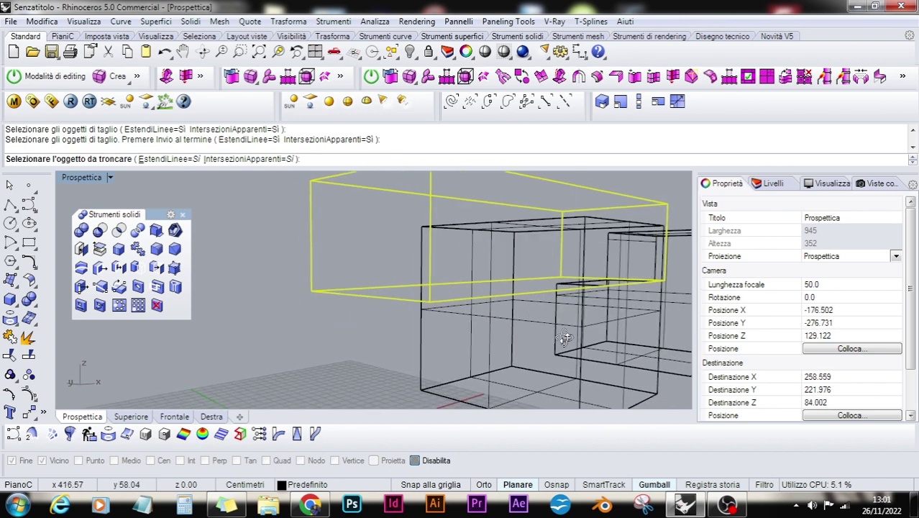
pyautogui.click(450, 225)
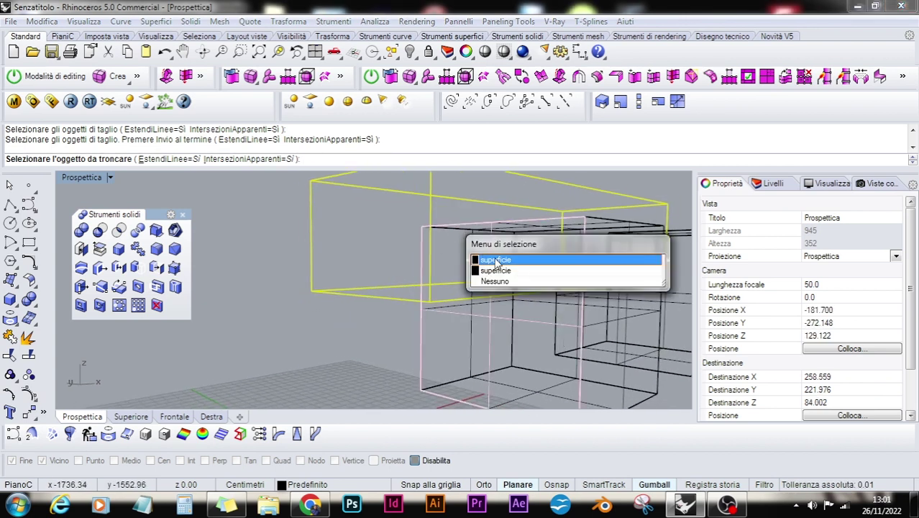
pyautogui.click(493, 259)
pyautogui.click(460, 230)
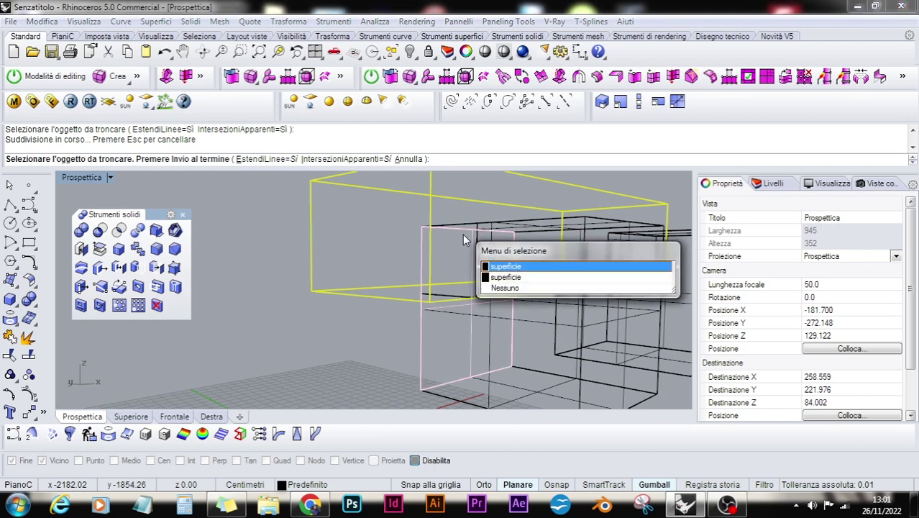
pyautogui.click(493, 266)
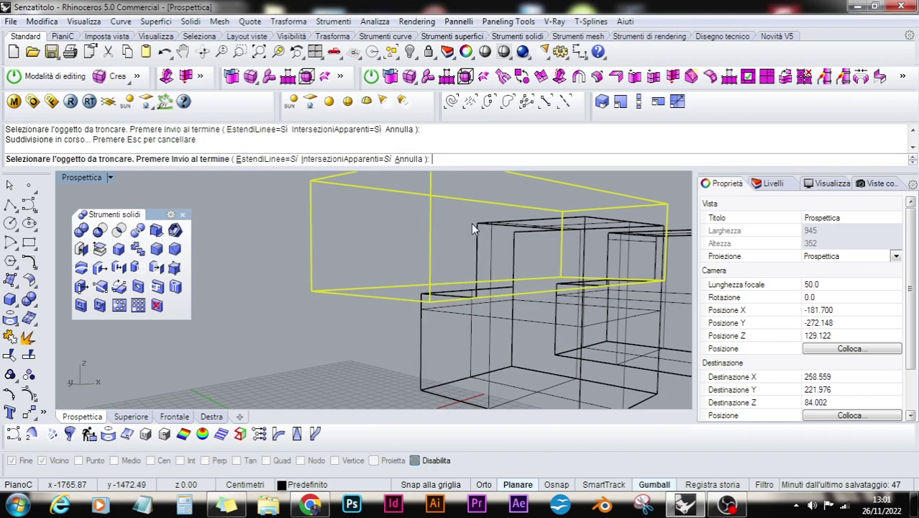
pyautogui.moveTo(473, 261); pyautogui.dragTo(472, 241, button='right')
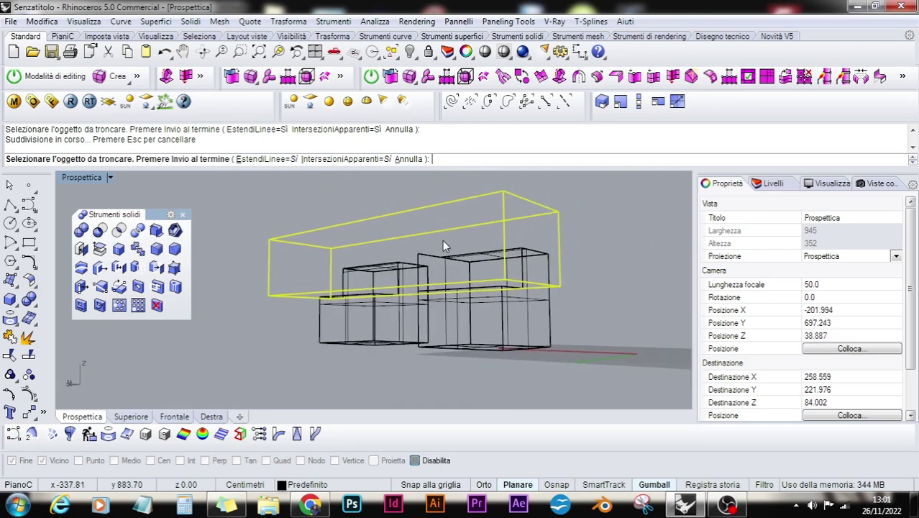
pyautogui.moveTo(466, 278); pyautogui.dragTo(251, 329, button='right')
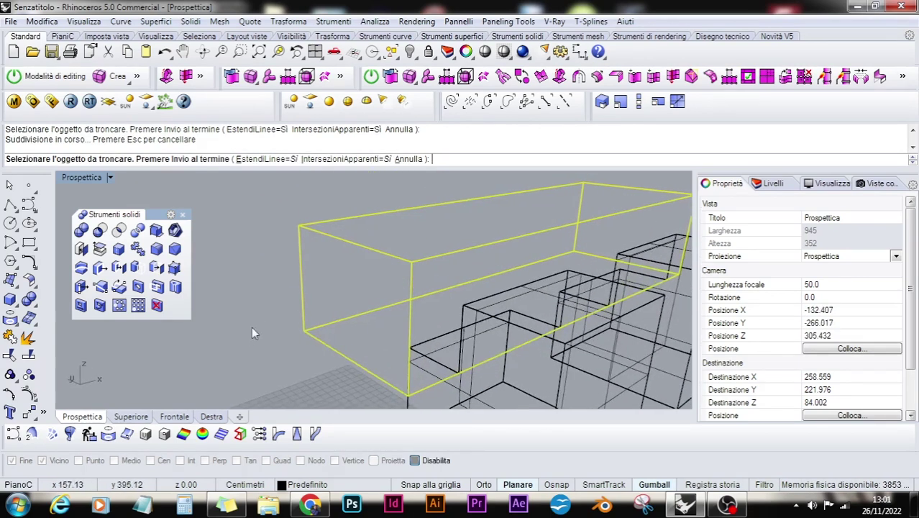
pyautogui.press('Escape')
# Return the perspective viewport to Shaded (Ombreggiata) display and delete the long box crossing the two cubes.
pyautogui.click(110, 177)
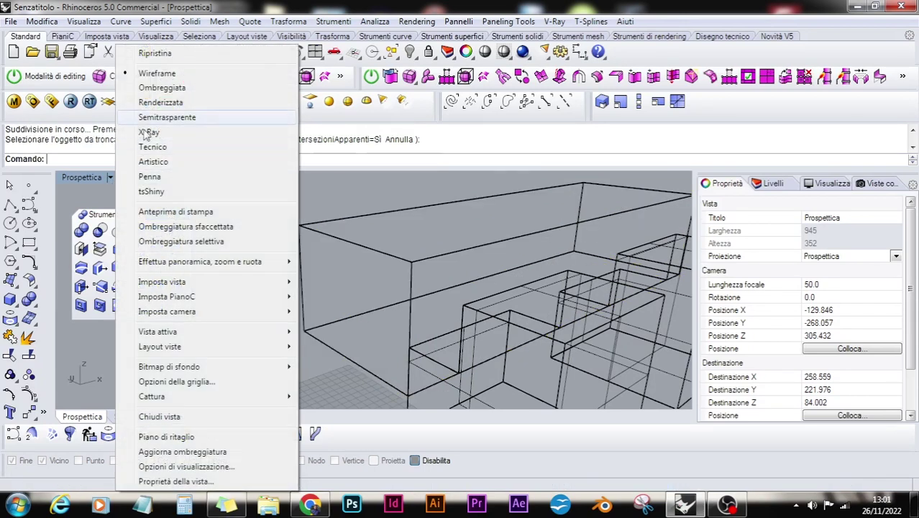
pyautogui.click(160, 88)
pyautogui.scroll(-5, 398, 254)
pyautogui.click(392, 277)
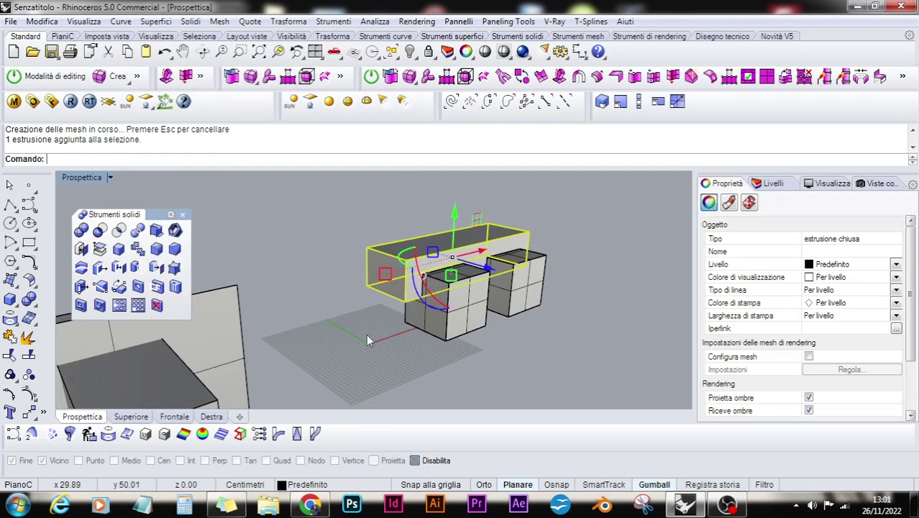
pyautogui.press('Delete')
# Examine the notch in the trimmed exploded cube from several angles and compare it with the solid cube's notch.
pyautogui.moveTo(363, 325); pyautogui.dragTo(571, 323, button='right')
pyautogui.scroll(8, 416, 236)
pyautogui.moveTo(416, 236); pyautogui.dragTo(360, 228, button='right')
pyautogui.keyDown('shift'); pyautogui.moveTo(438, 305); pyautogui.dragTo(484, 272, button='right'); pyautogui.keyUp('shift')
pyautogui.moveTo(432, 300); pyautogui.dragTo(454, 264, button='right')
pyautogui.scroll(3, 460, 256)
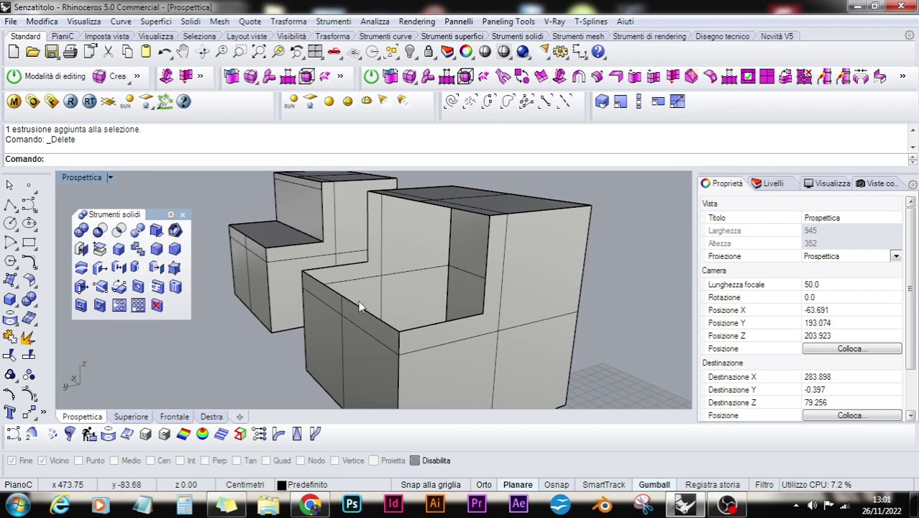
pyautogui.moveTo(359, 300); pyautogui.dragTo(337, 227, button='right')
# Subtract the box crossing the vertical plane from that plane with a Boolean difference.
pyautogui.moveTo(307, 319); pyautogui.dragTo(426, 281, button='right')
pyautogui.moveTo(426, 255); pyautogui.dragTo(417, 284, button='right')
pyautogui.click(417, 284)
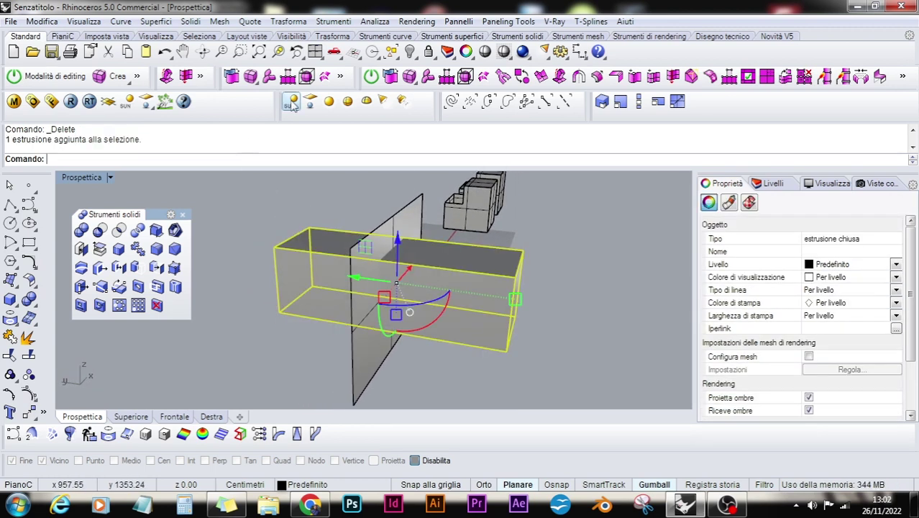
pyautogui.click(278, 51)
pyautogui.press('Escape')
pyautogui.moveTo(461, 297); pyautogui.dragTo(431, 292, button='right')
pyautogui.click(99, 232)
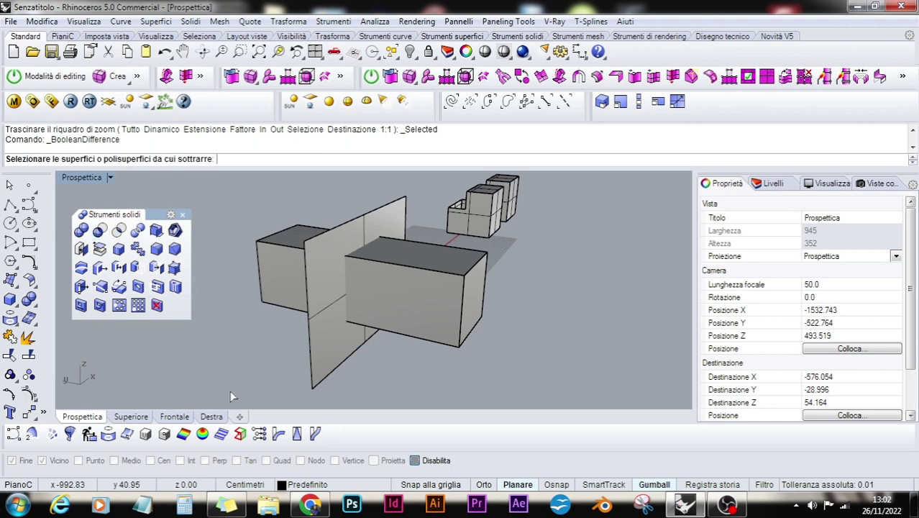
pyautogui.click(322, 282)
pyautogui.press('Return')
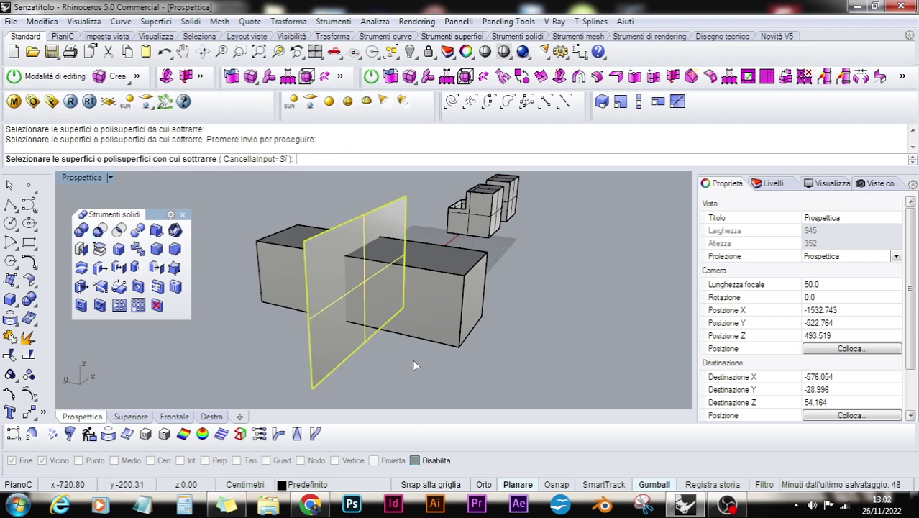
pyautogui.click(435, 279)
pyautogui.press('Return')
# Inspect the polysurface produced from the plane and box, and explode it into separate surfaces.
pyautogui.moveTo(444, 294); pyautogui.dragTo(327, 329, button='right')
pyautogui.click(318, 277)
pyautogui.press('Escape')
pyautogui.moveTo(409, 254); pyautogui.dragTo(292, 274, button='right')
pyautogui.click(305, 308)
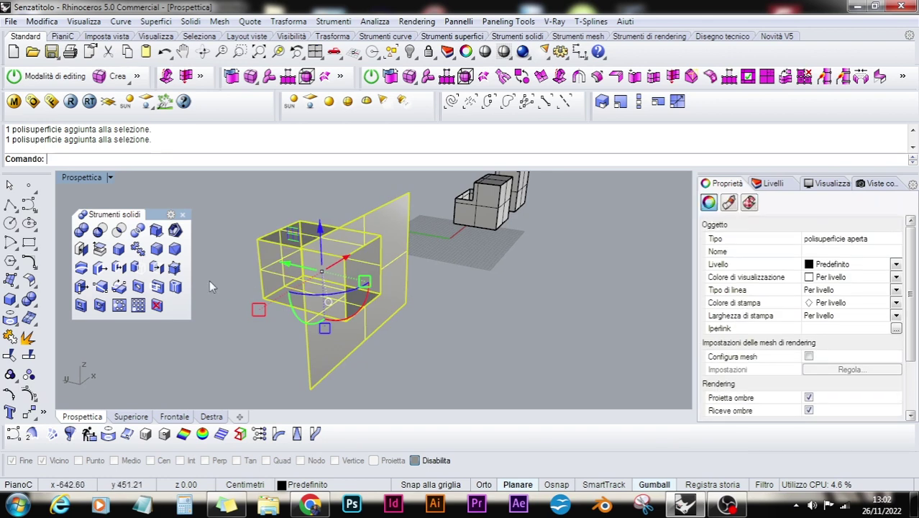
pyautogui.click(28, 336)
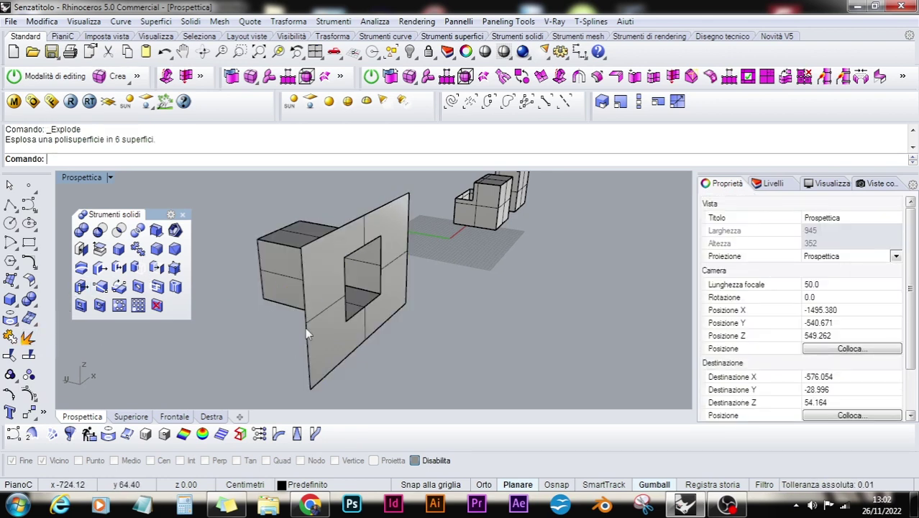
# Delete the five box surfaces projecting behind the plane's rectangular opening.
pyautogui.moveTo(304, 327); pyautogui.dragTo(285, 259, button='right')
pyautogui.moveTo(285, 251); pyautogui.dragTo(247, 349)
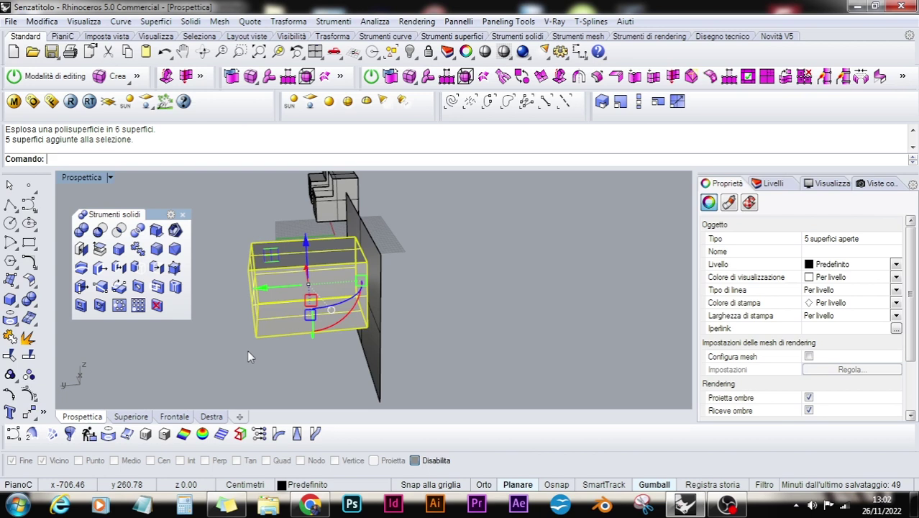
pyautogui.press('Delete')
pyautogui.moveTo(251, 356); pyautogui.dragTo(437, 298, button='right')
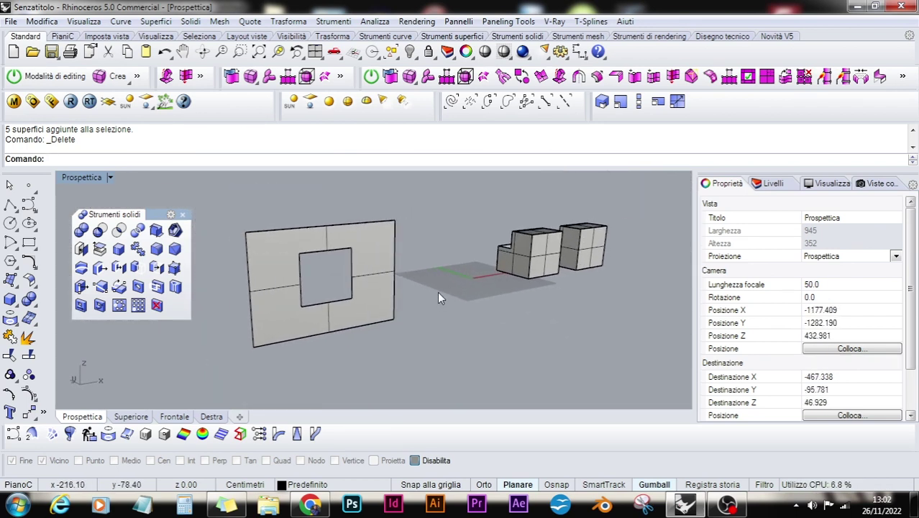